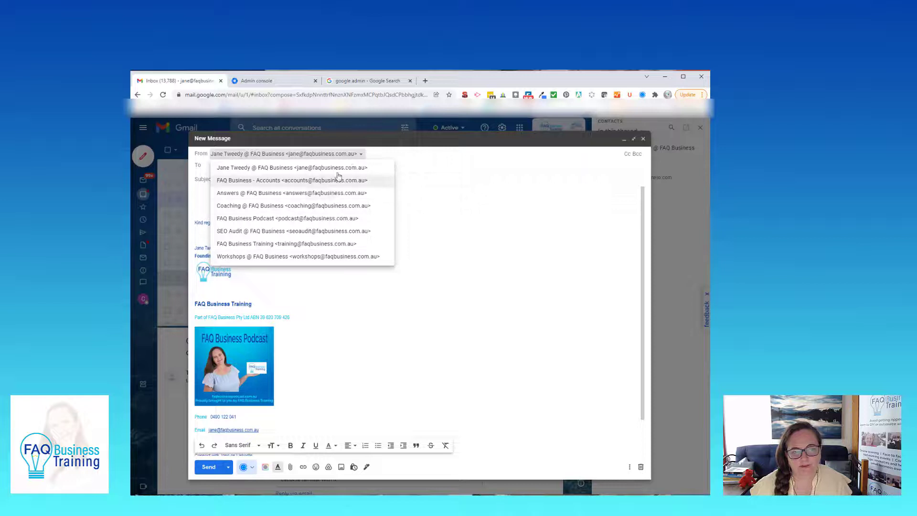
Step: Preview the new message's sender as the coaching alias and the training alias, and return it to the primary address
click(352, 205)
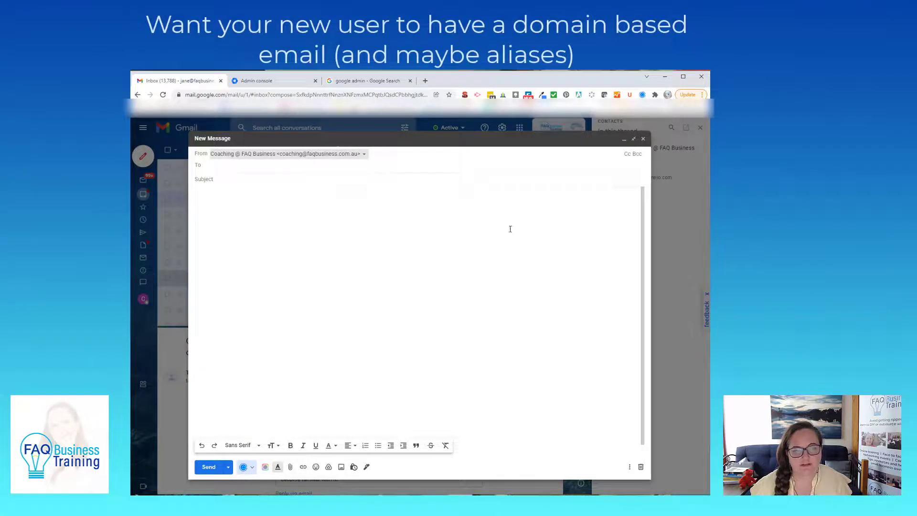
click(333, 158)
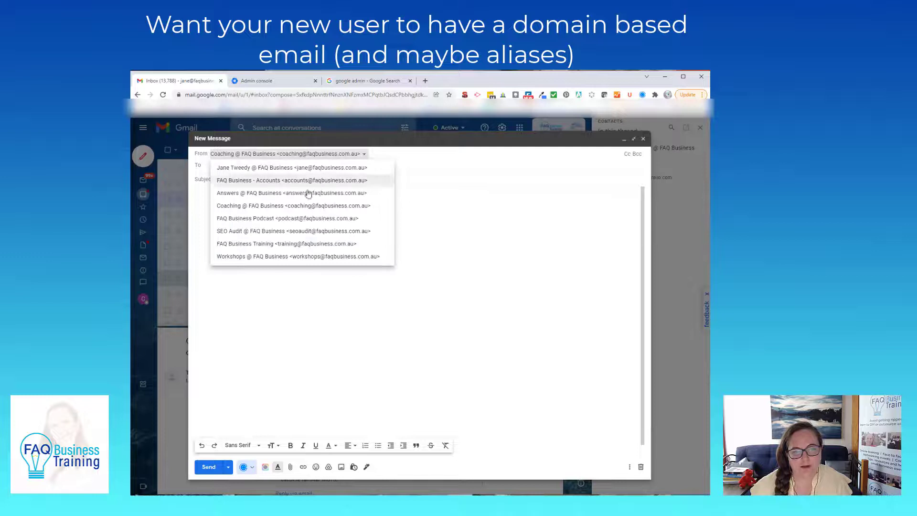
click(332, 247)
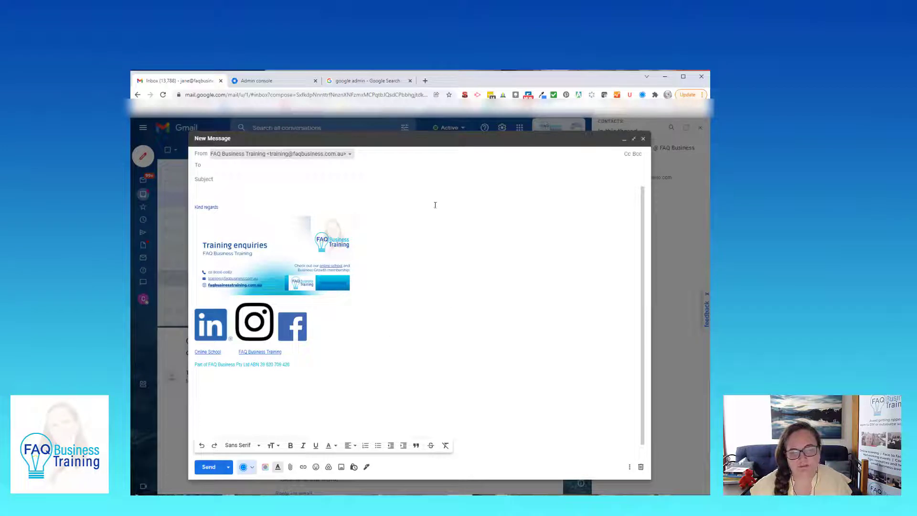
click(307, 154)
click(306, 169)
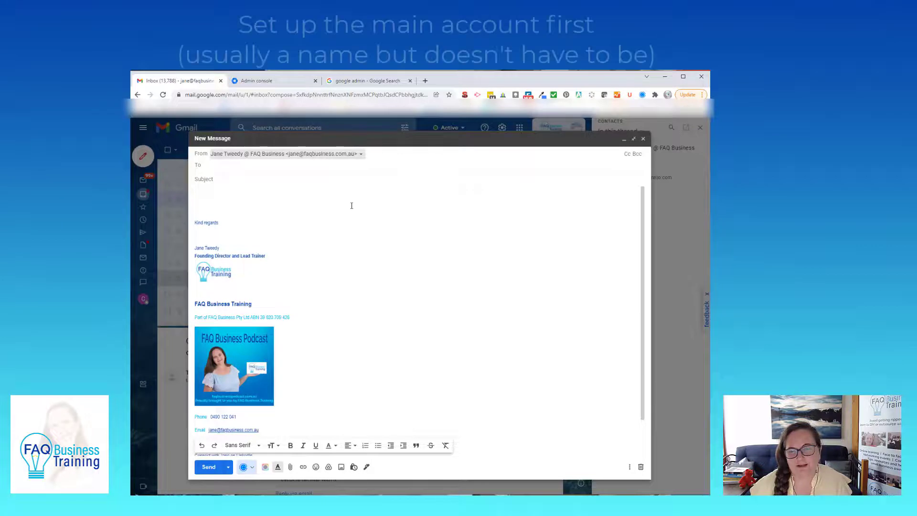
click(319, 155)
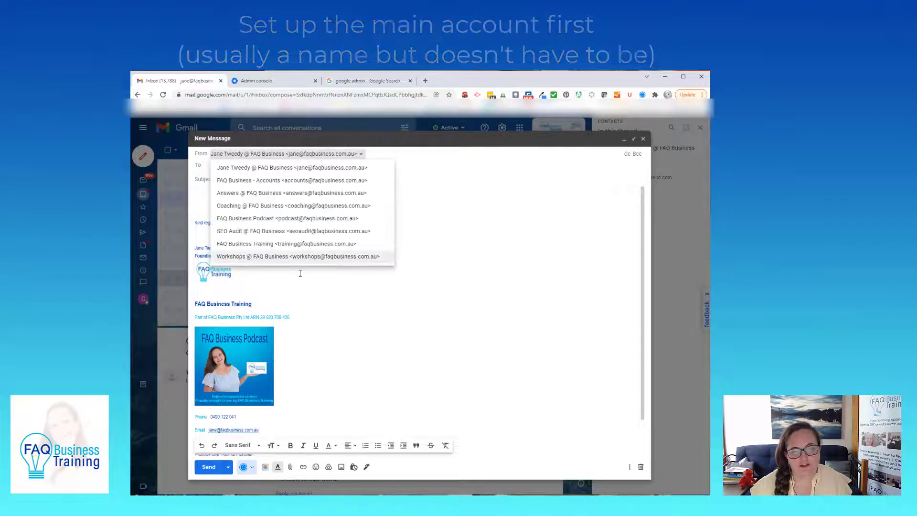
click(326, 159)
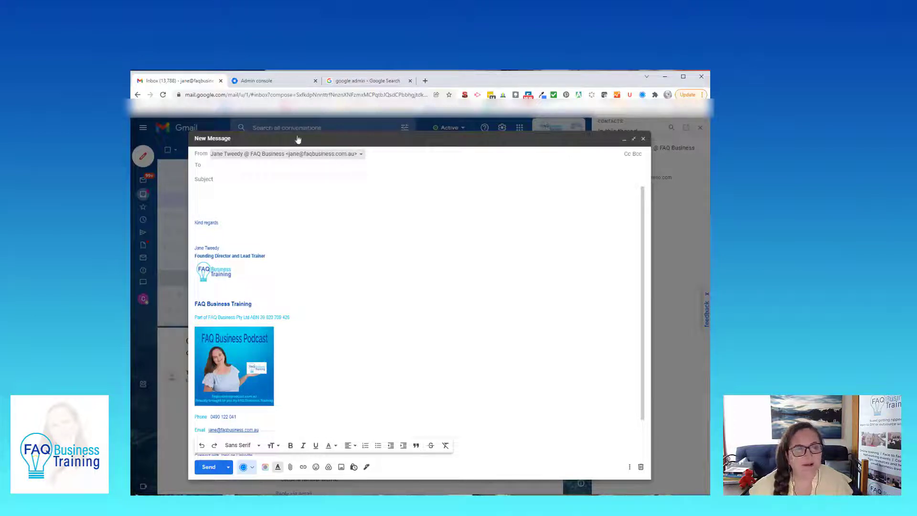
Step: Switch to the Google Admin console home page
click(362, 85)
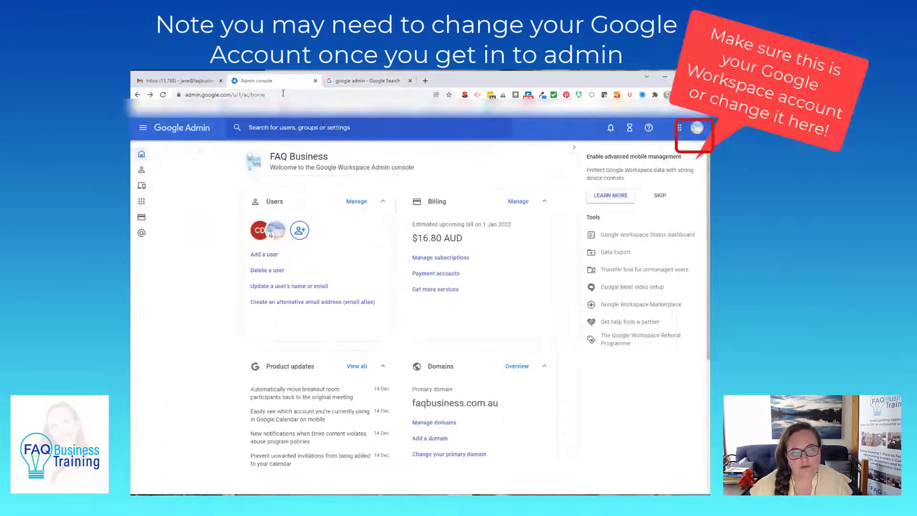
click(271, 82)
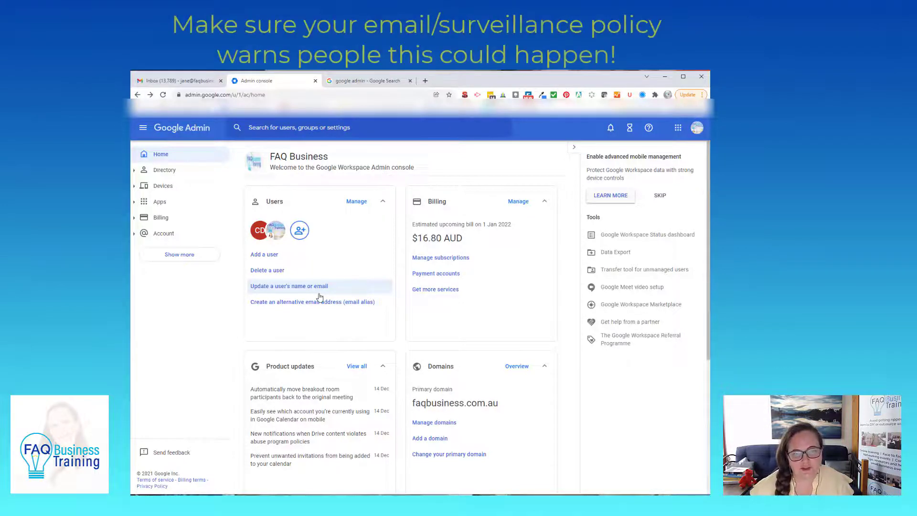
Step: Start adding a user with the first name New and the surname User
click(285, 259)
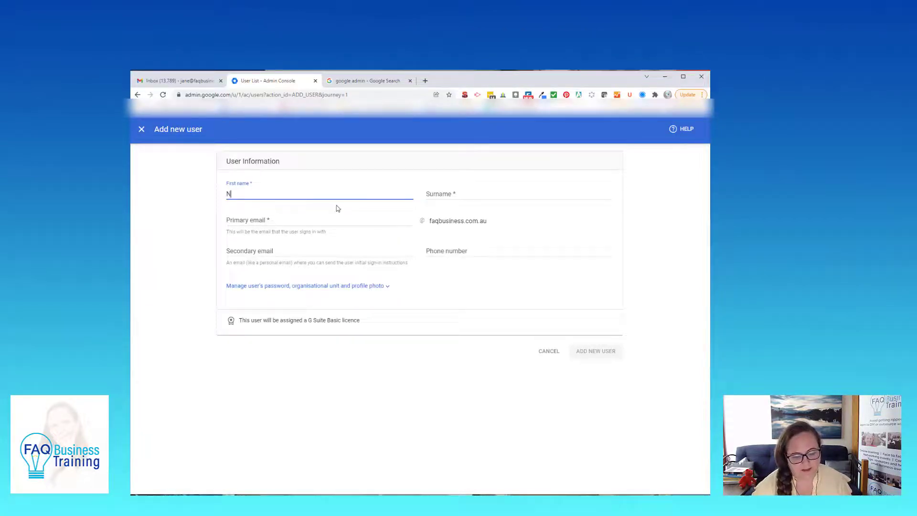
text(ew)
click(455, 193)
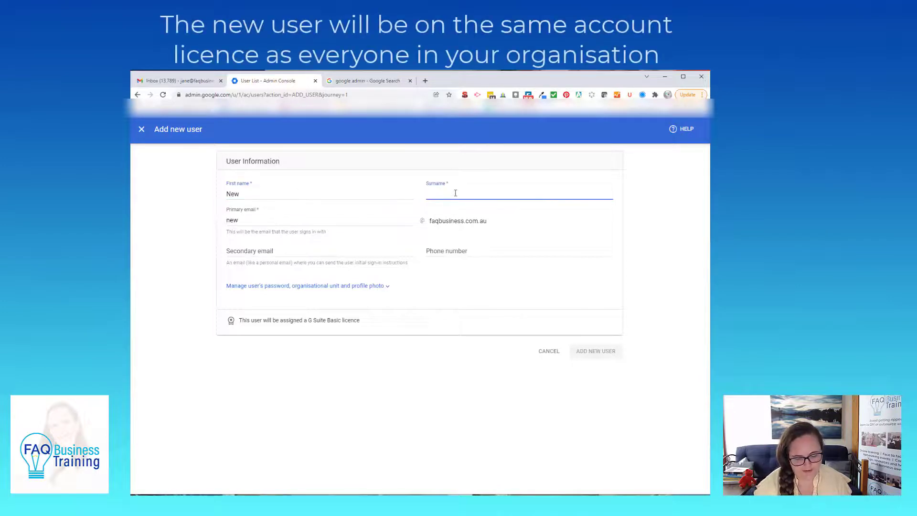
text(User)
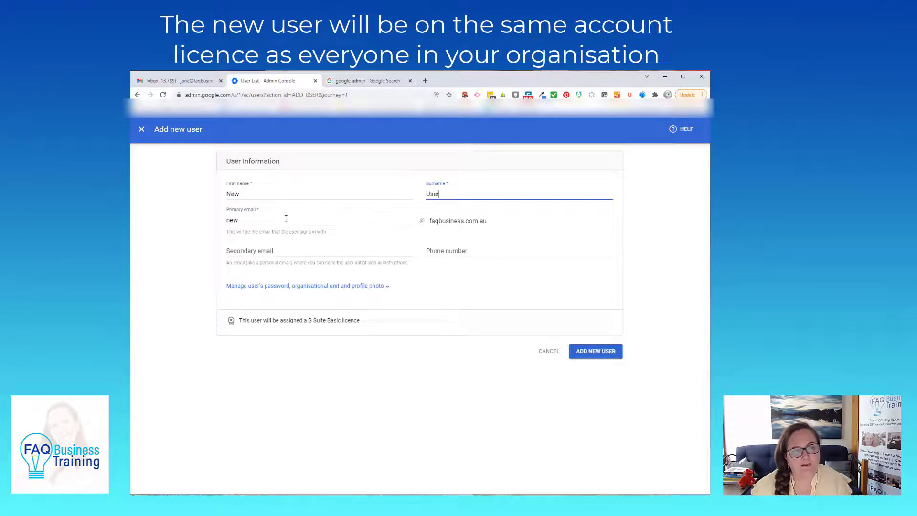
Step: Change the user's first name and primary email to Newt, show the password and organisational unit options, and discard the form
click(274, 220)
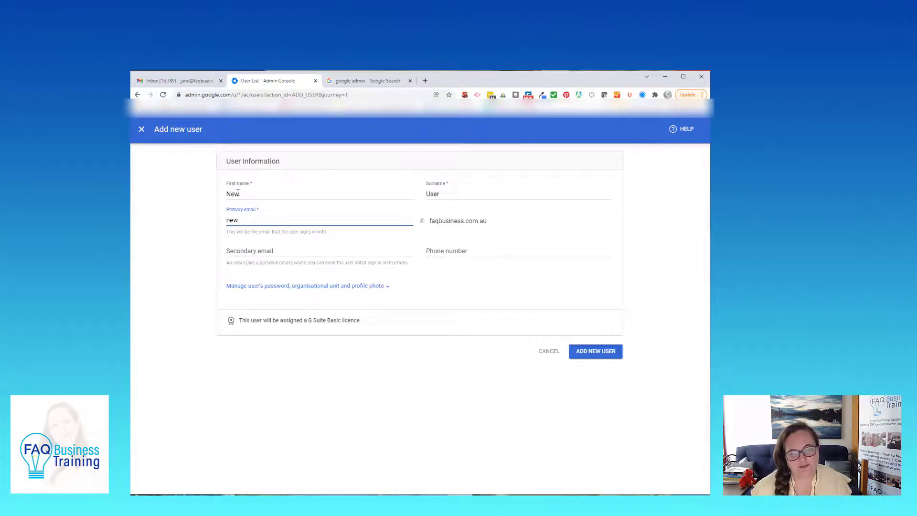
click(243, 193)
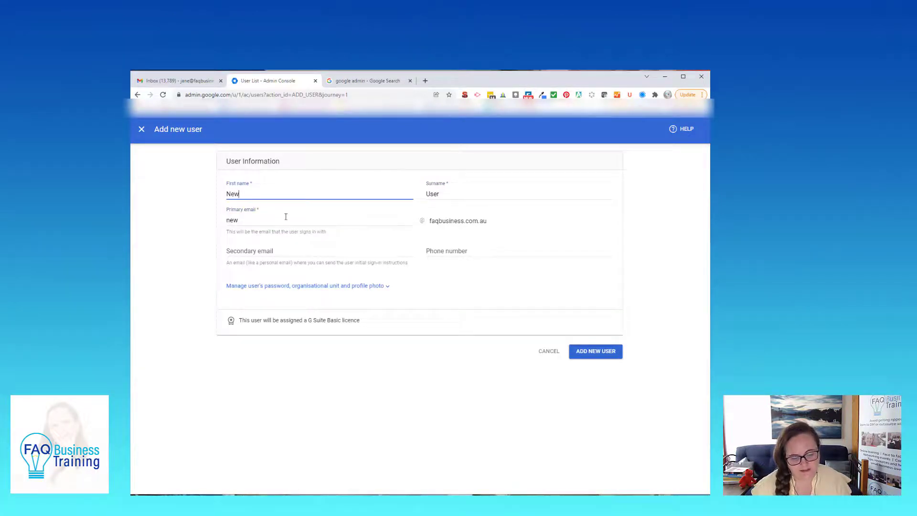
click(256, 226)
text(t)
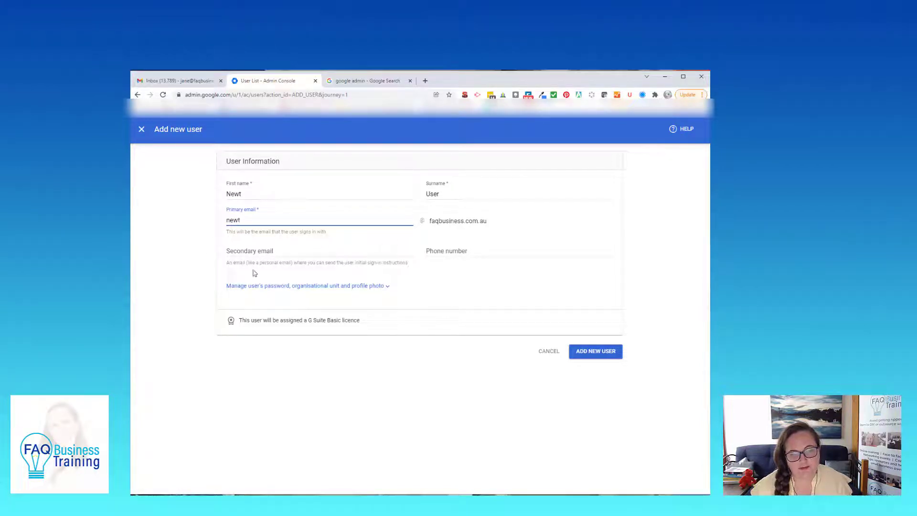
click(378, 285)
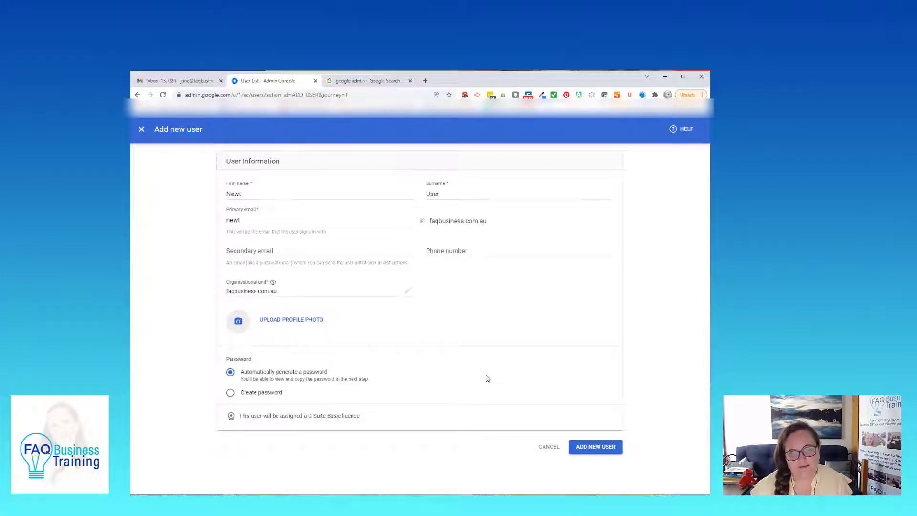
click(550, 447)
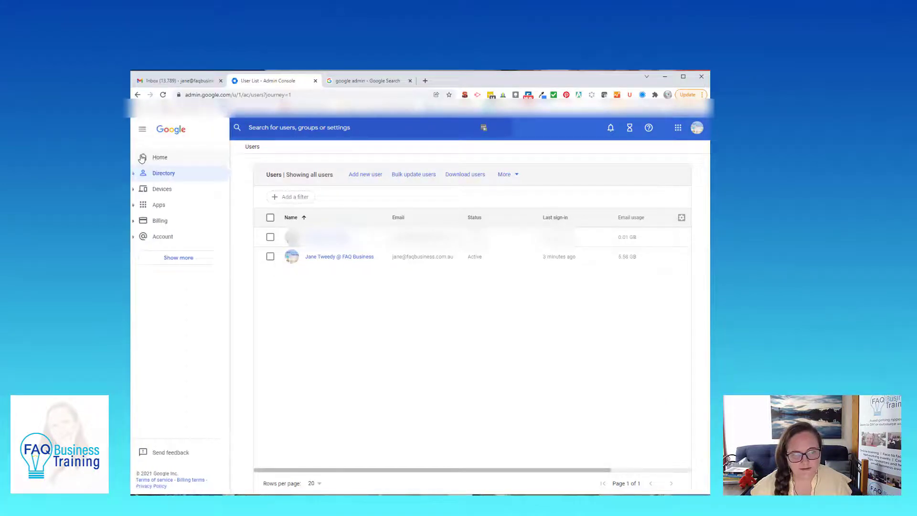
Step: Open the details page of the primary FAQ Business account from the managed users list
click(156, 159)
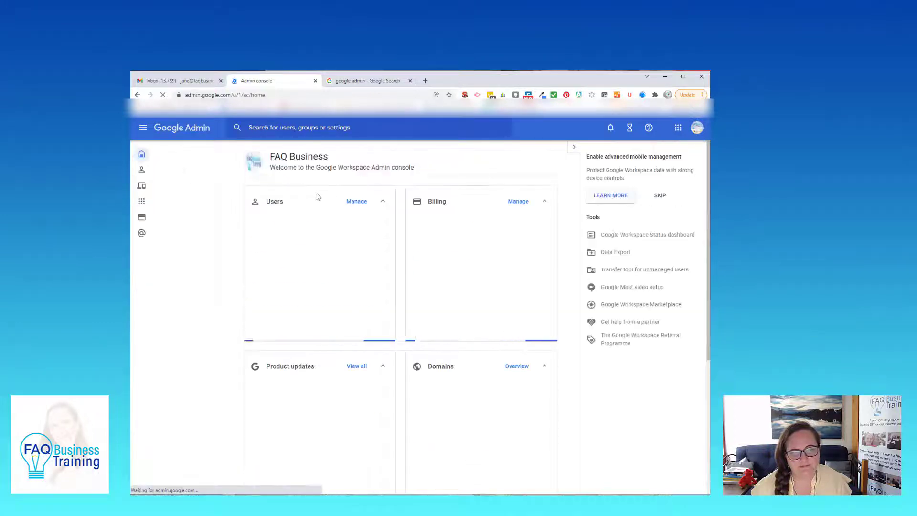
click(353, 201)
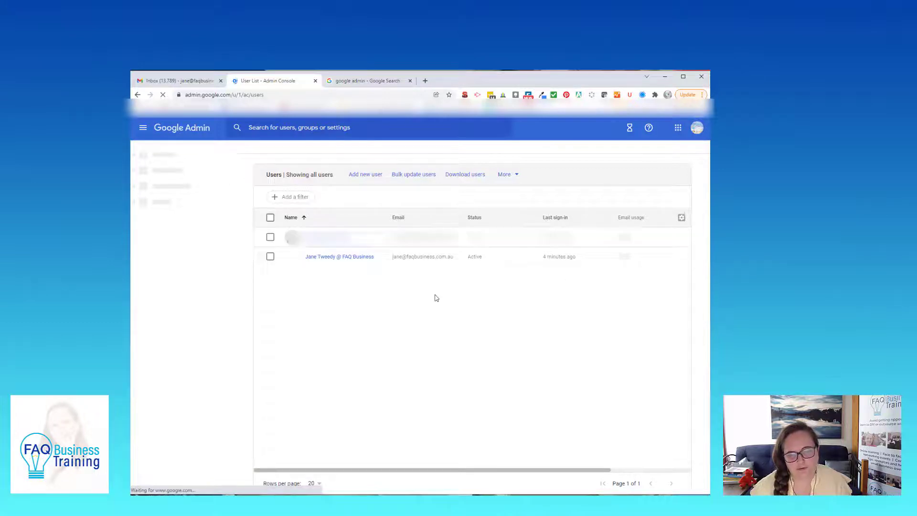
click(342, 259)
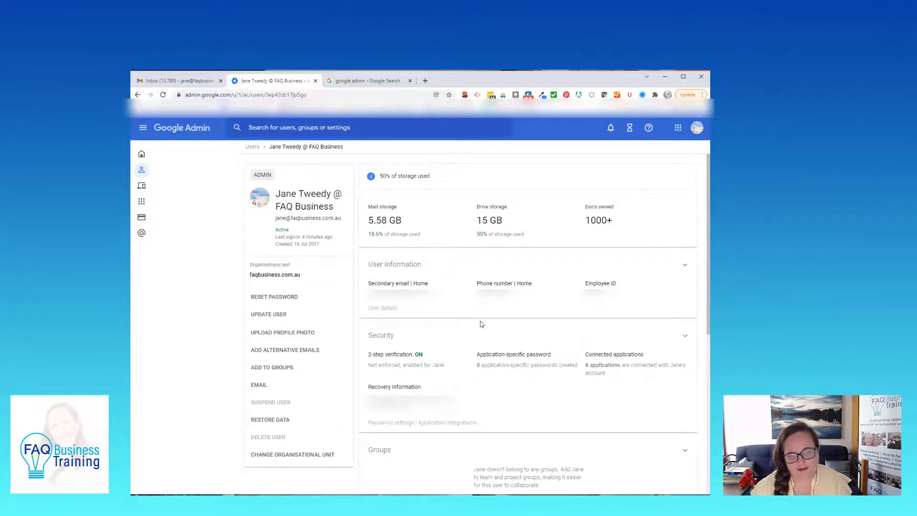
Step: Examine the account's admin roles and the admin console privileges assigned to it
scroll(482, 324, down, 6)
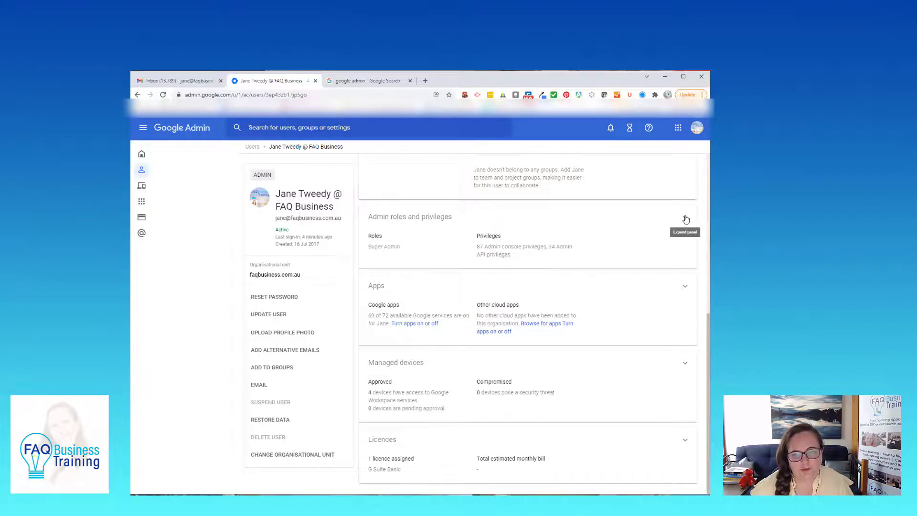
click(686, 219)
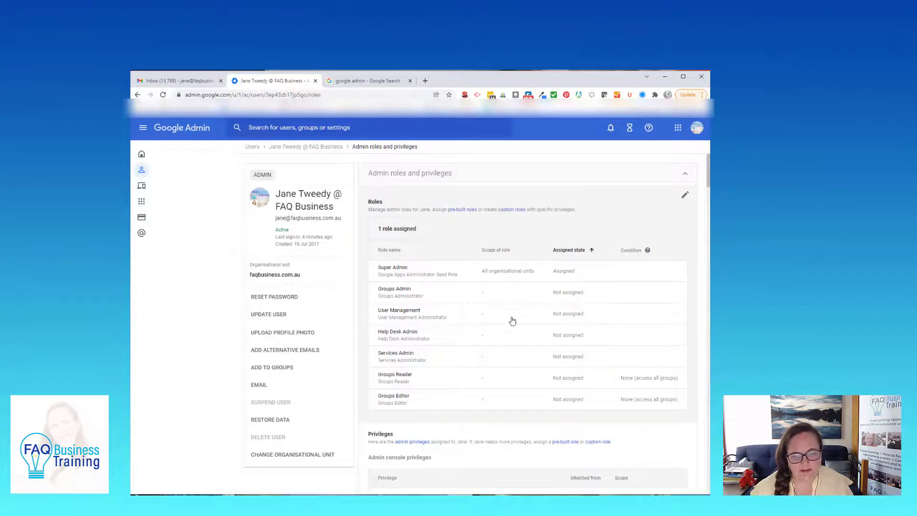
scroll(512, 329, down, 2)
scroll(512, 335, down, 2)
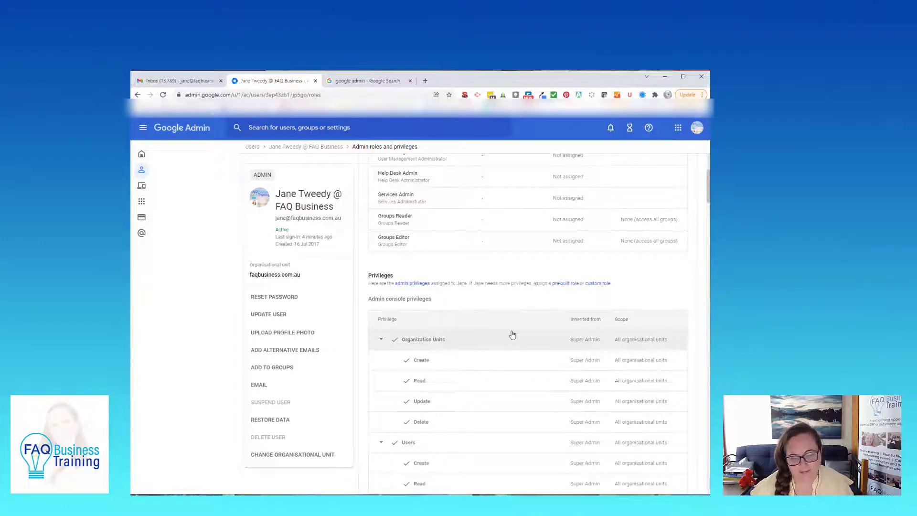
scroll(512, 334, down, 9)
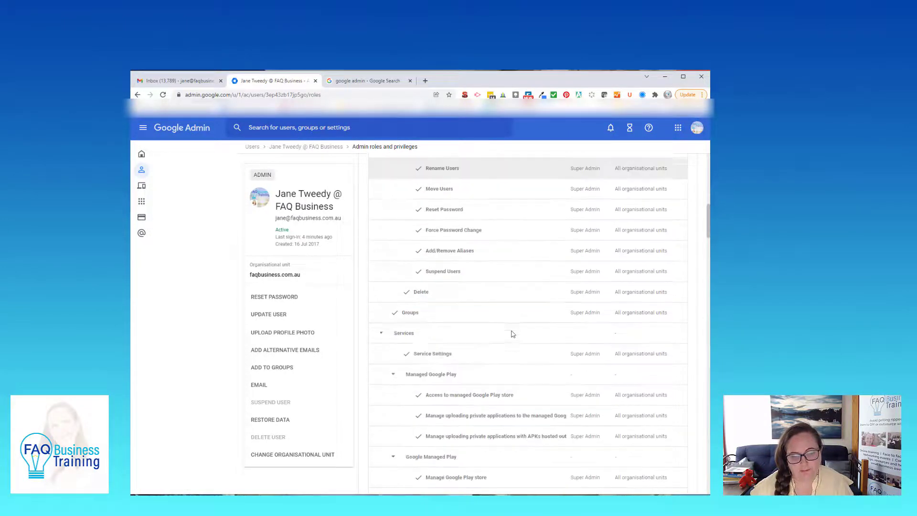
scroll(512, 334, down, 12)
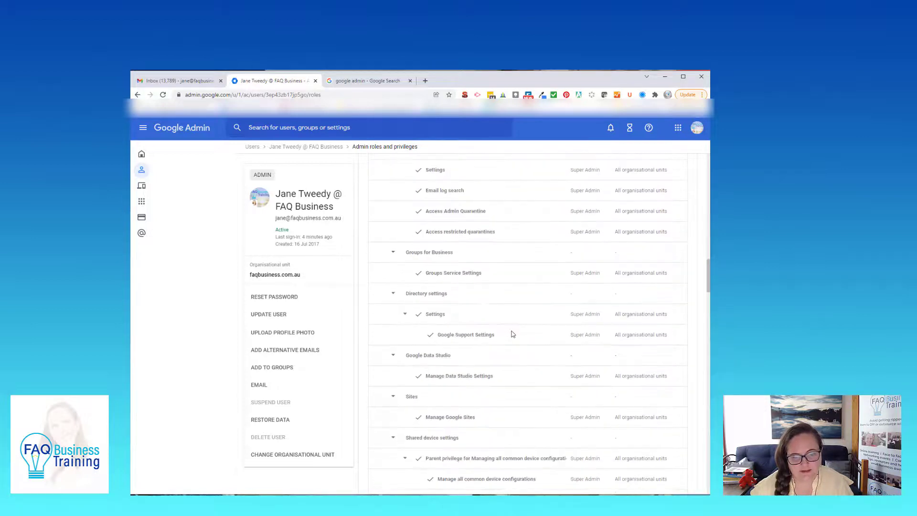
Step: Open the account's alternative email addresses (email alias) for editing
scroll(512, 333, up, 20)
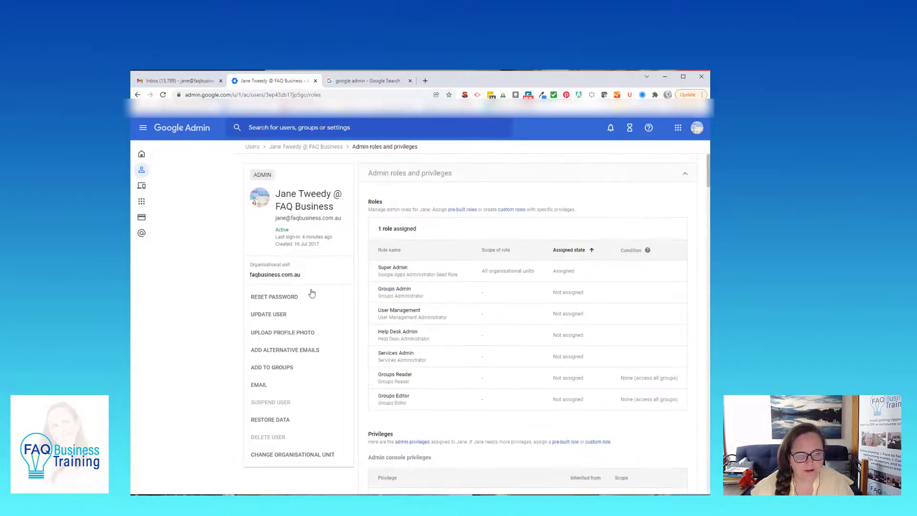
click(302, 354)
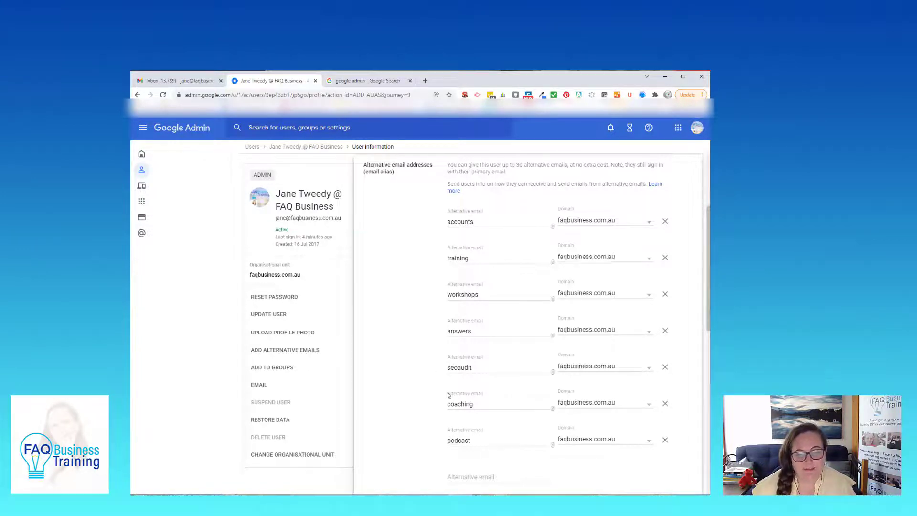
Step: Switch to Gmail and view the signatures of the podcast and training aliases by setting each as the message's sender
click(172, 82)
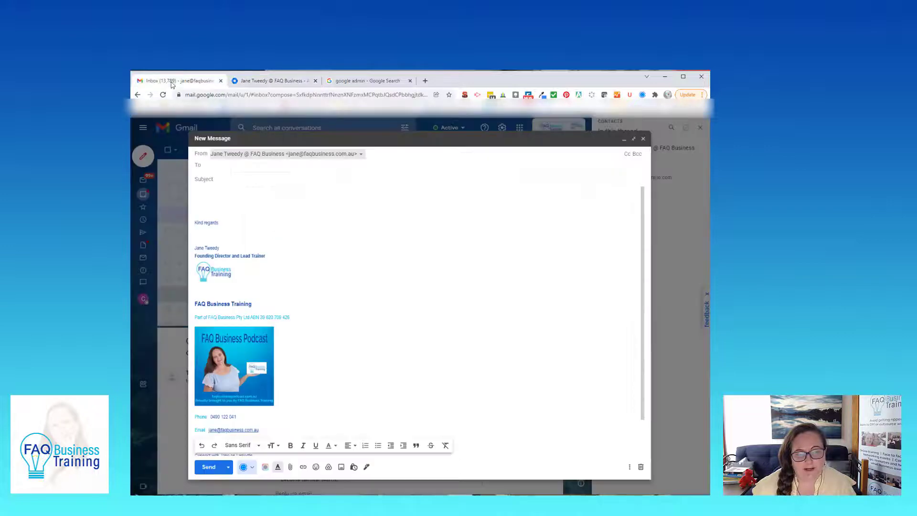
click(351, 155)
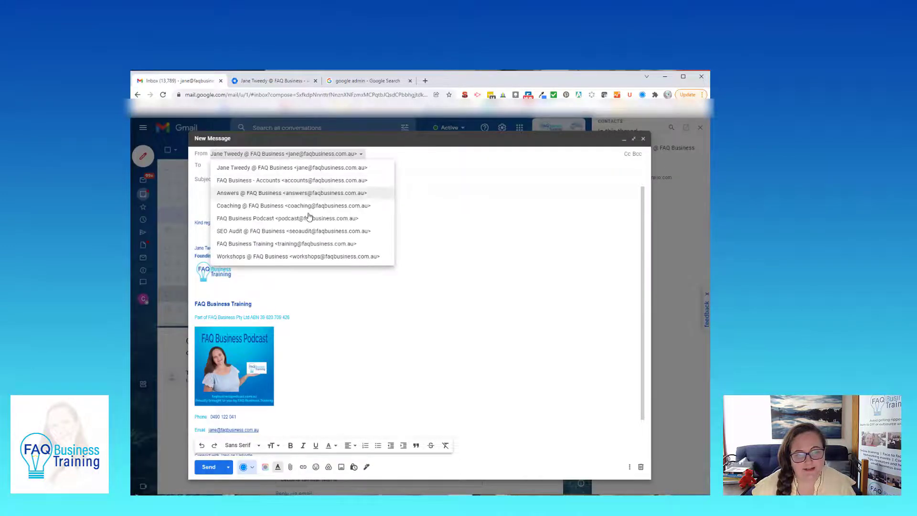
click(312, 217)
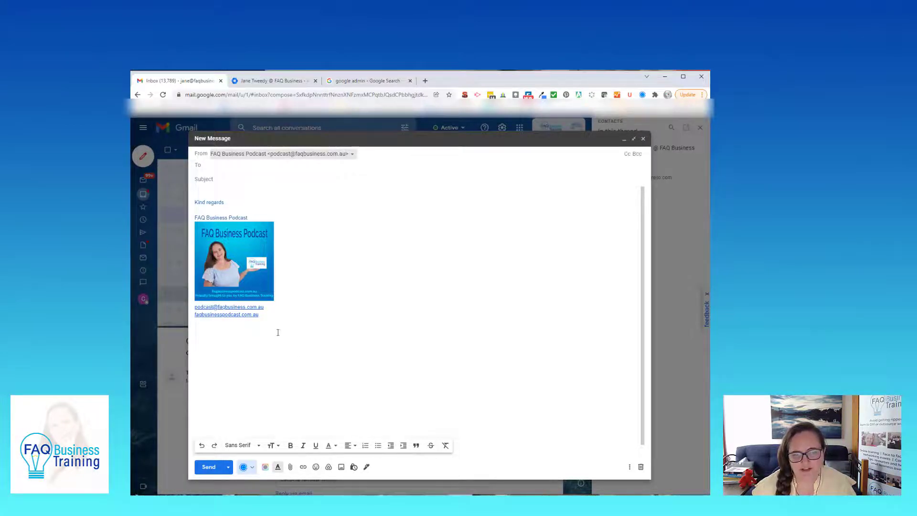
click(314, 154)
click(308, 244)
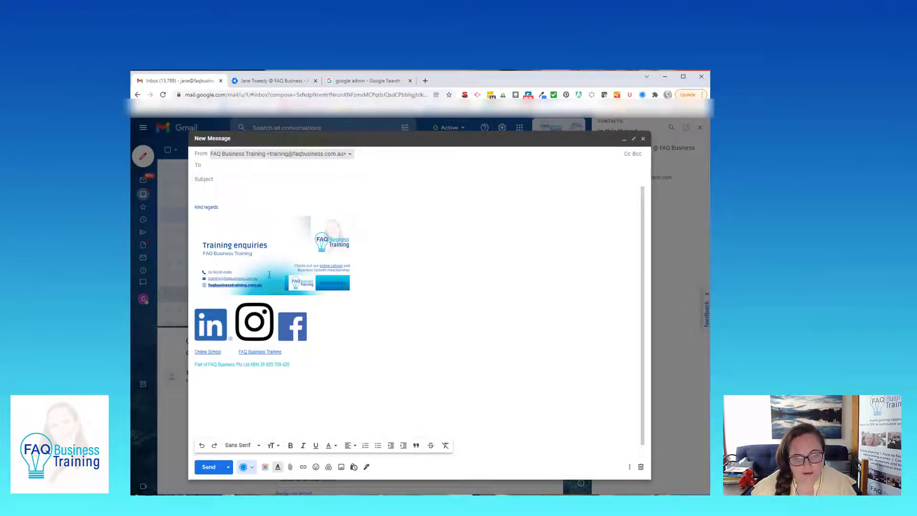
Step: Try to insert a link on the training signature's banner picture, and cancel the link dialog
click(317, 275)
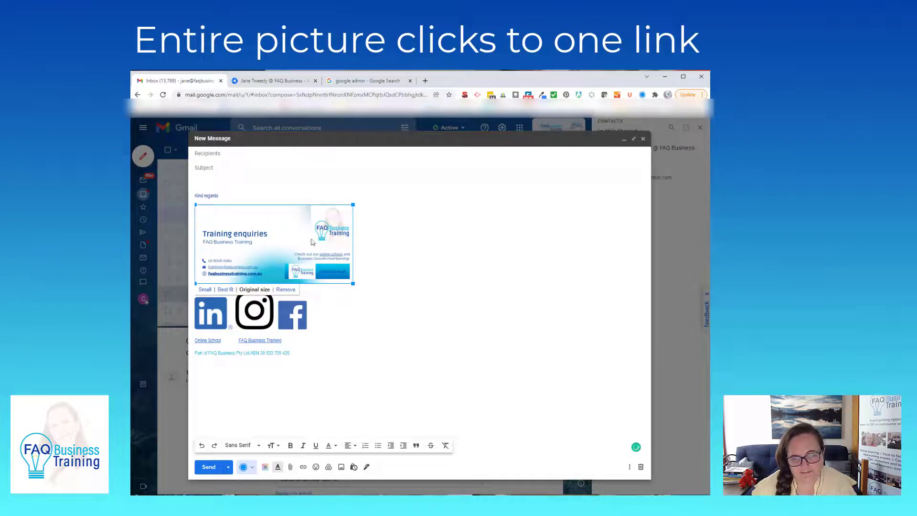
click(303, 466)
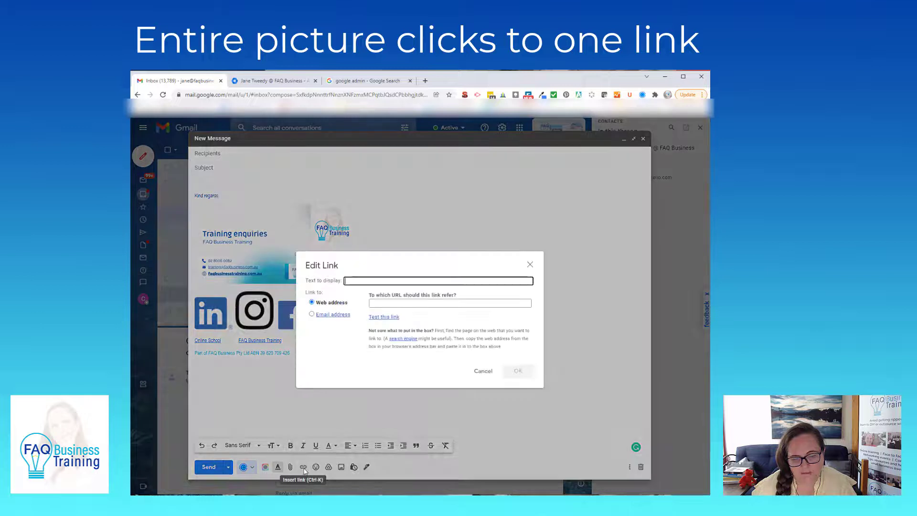
click(477, 373)
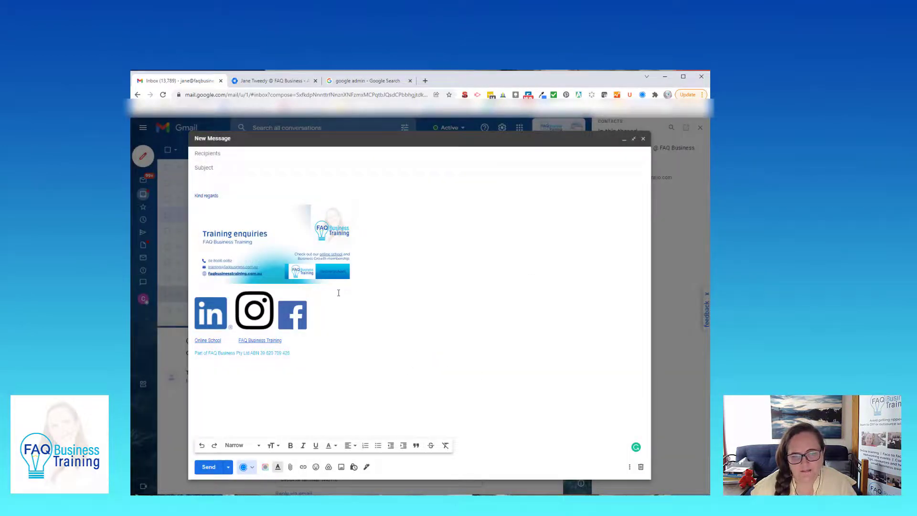
Step: Close the new message and open the send-as account settings in the full Gmail settings
click(643, 138)
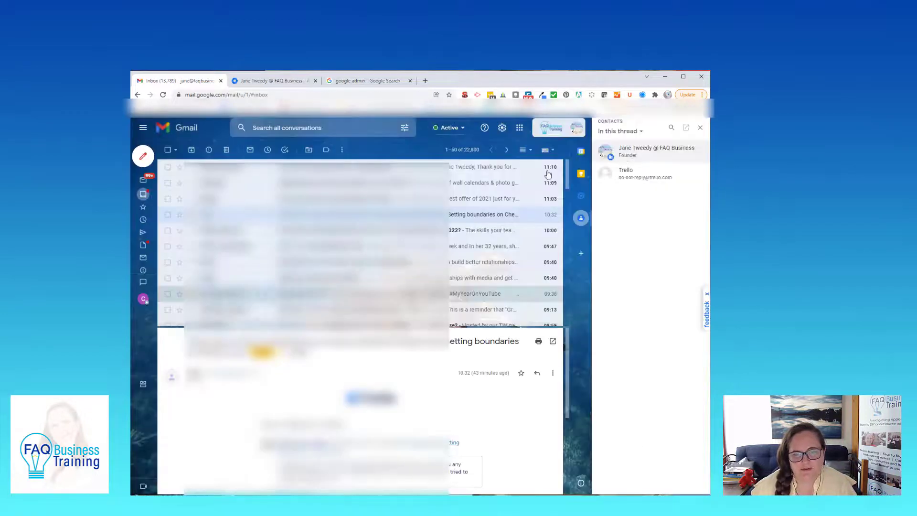
click(502, 128)
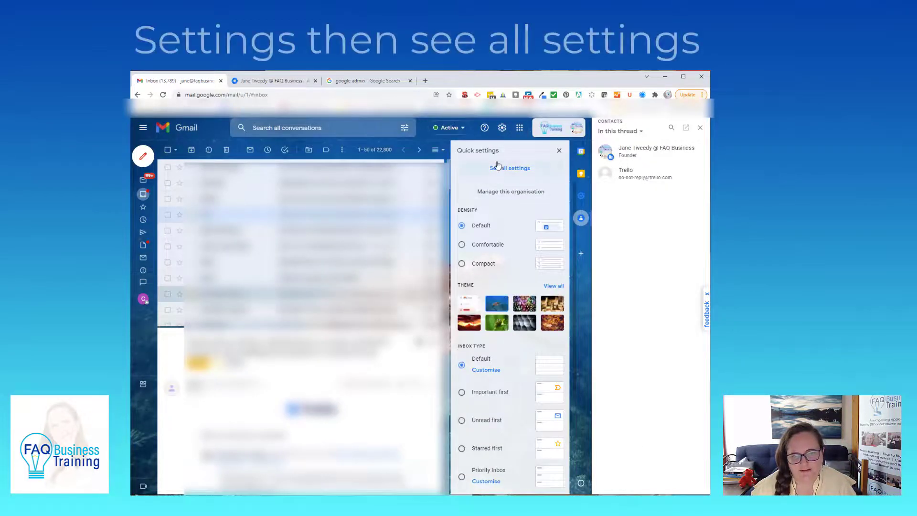
click(506, 169)
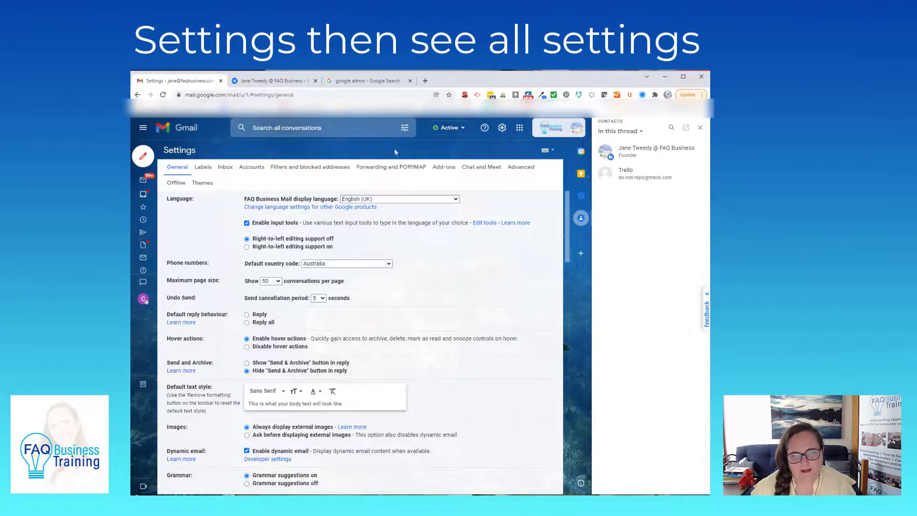
click(247, 167)
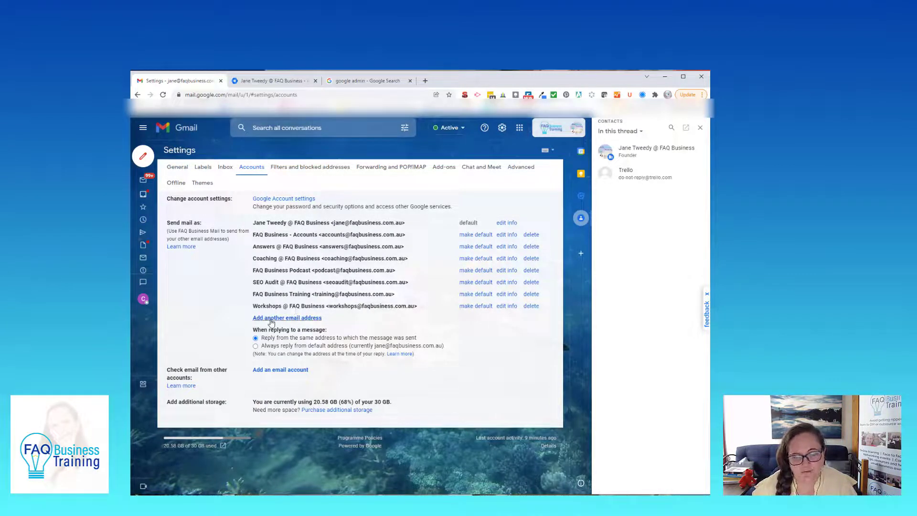
Step: View the form for adding another send-as email address, and cancel it
click(307, 320)
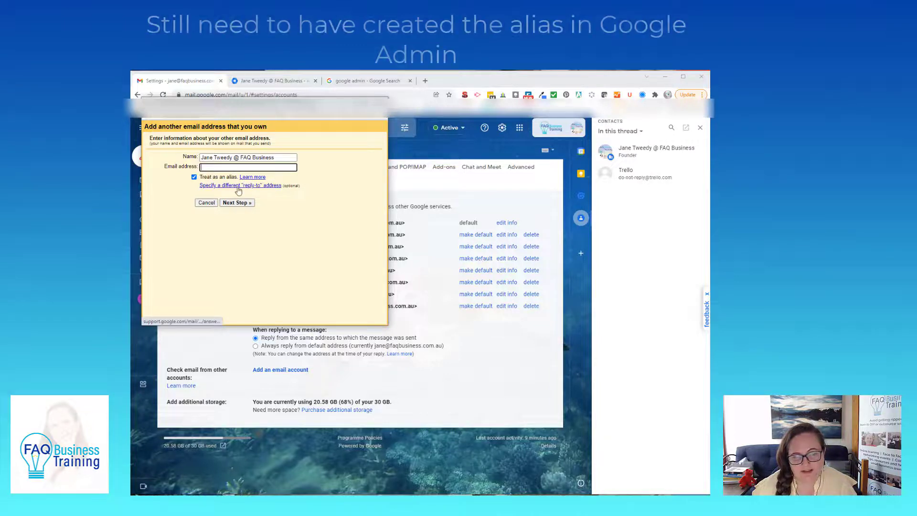
click(206, 203)
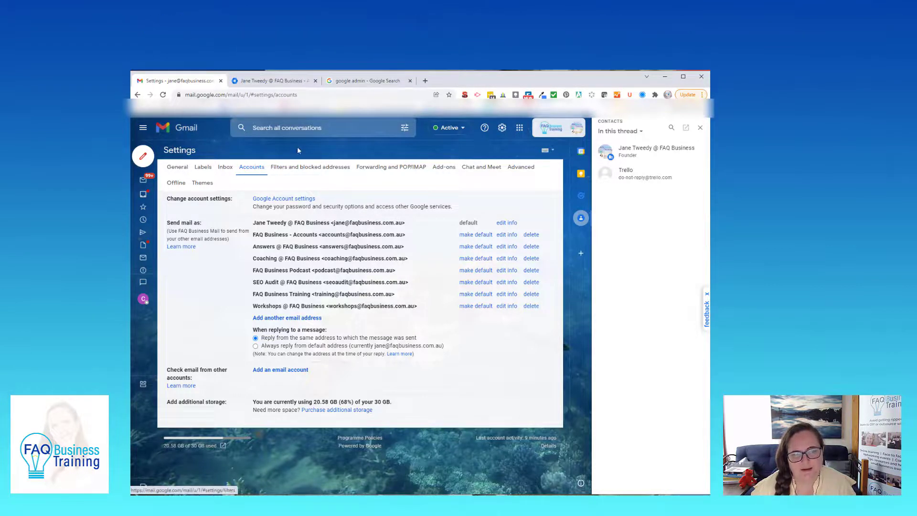
Step: Open the coaching alias's signature in the signature section of the general settings
click(177, 167)
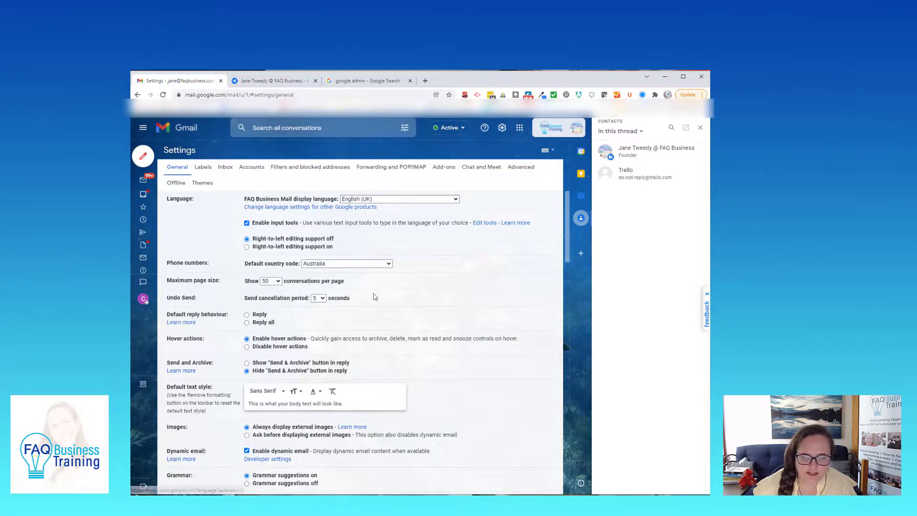
scroll(377, 315, down, 15)
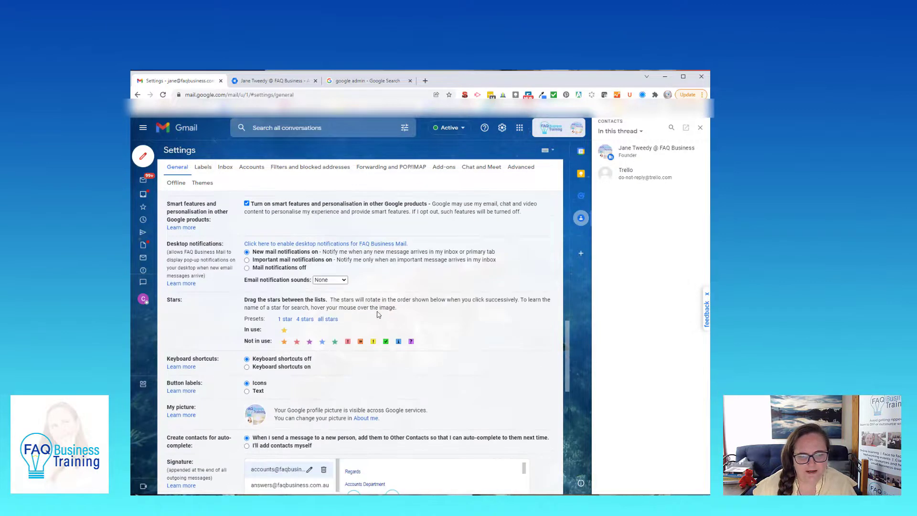
scroll(377, 315, down, 2)
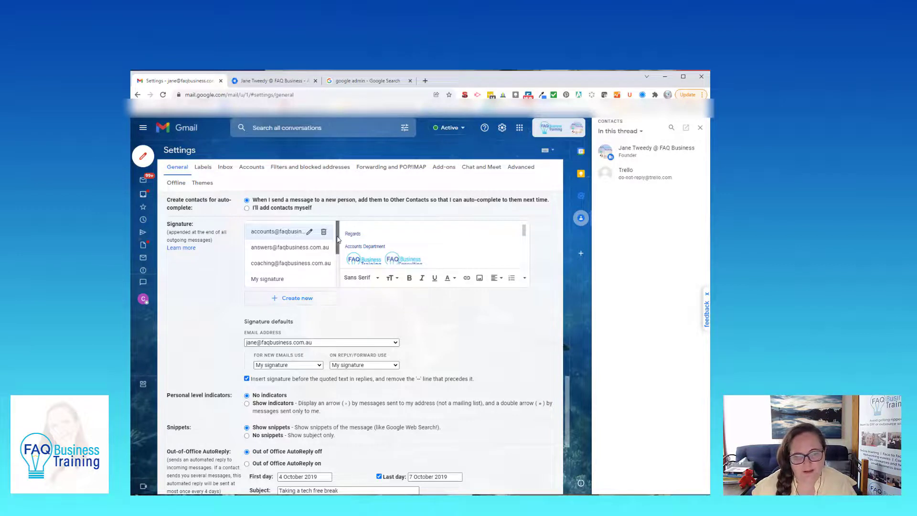
drag(337, 239, 338, 247)
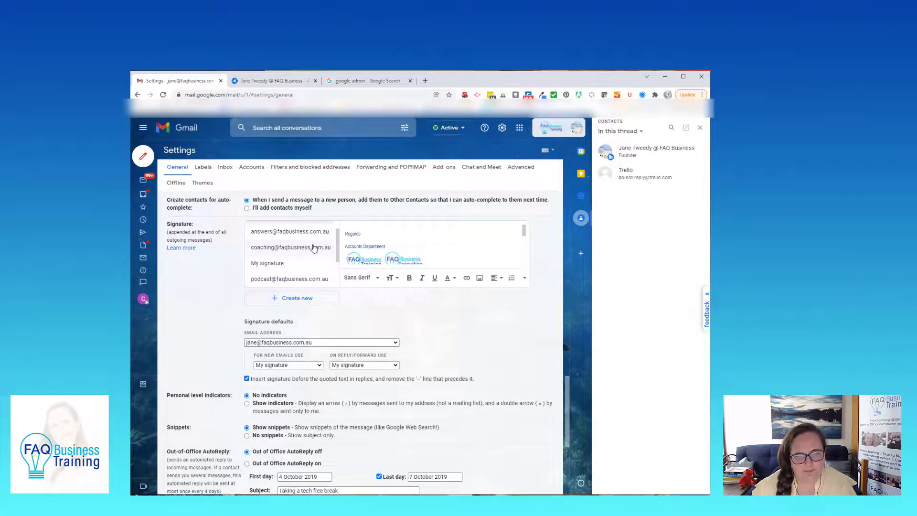
click(315, 247)
Step: Examine the coaching signature's job title, logo, business details and website and social media links
scroll(387, 253, up, 5)
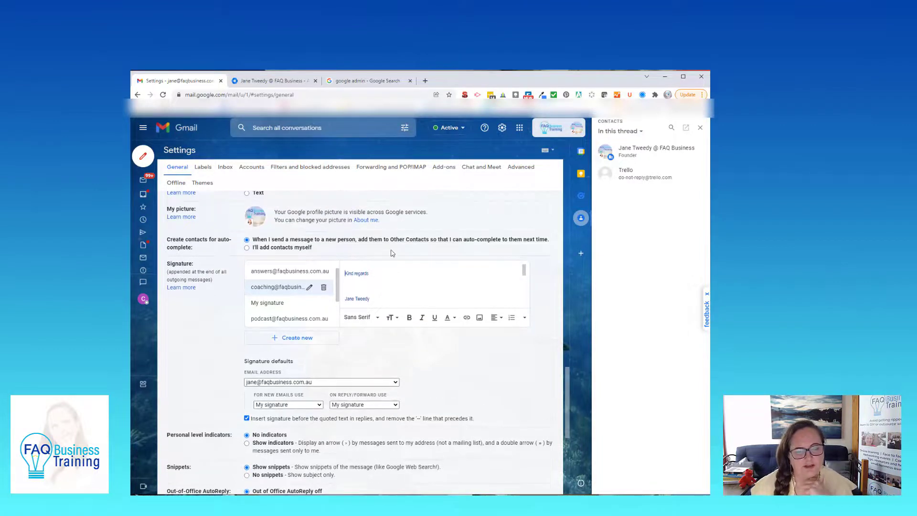
scroll(402, 270, down, 3)
scroll(402, 271, down, 3)
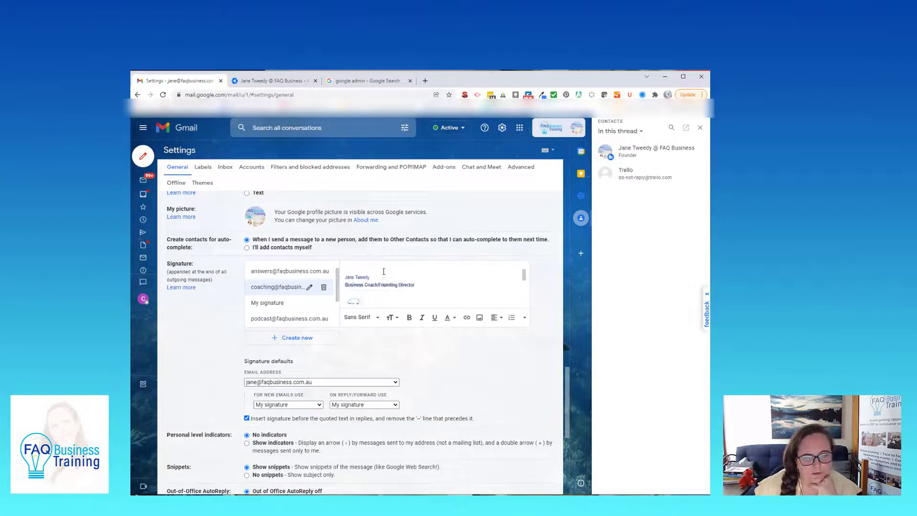
scroll(389, 278, up, 2)
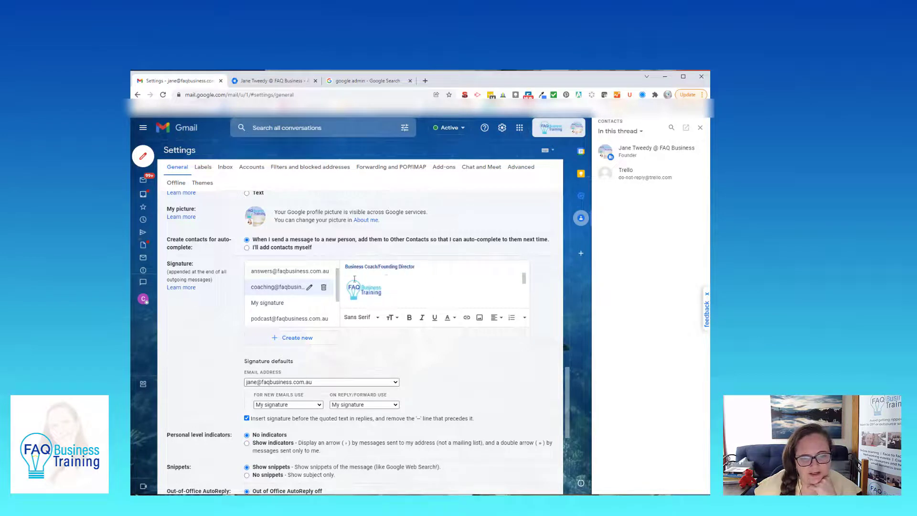
scroll(384, 268, down, 2)
scroll(383, 261, up, 1)
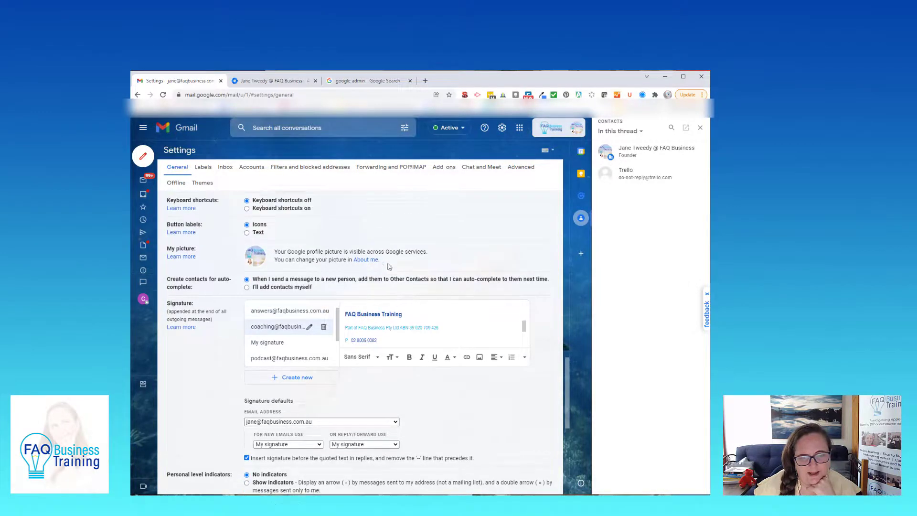
scroll(398, 310, up, 2)
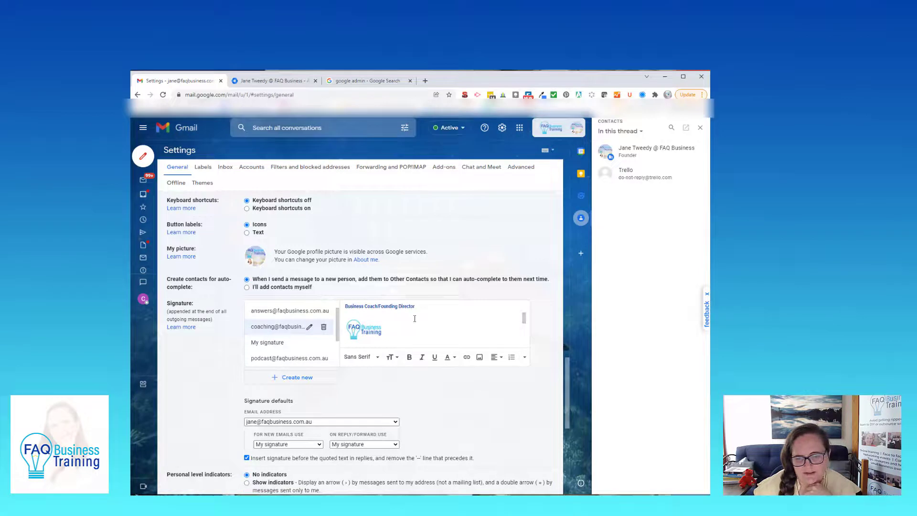
scroll(432, 319, down, 4)
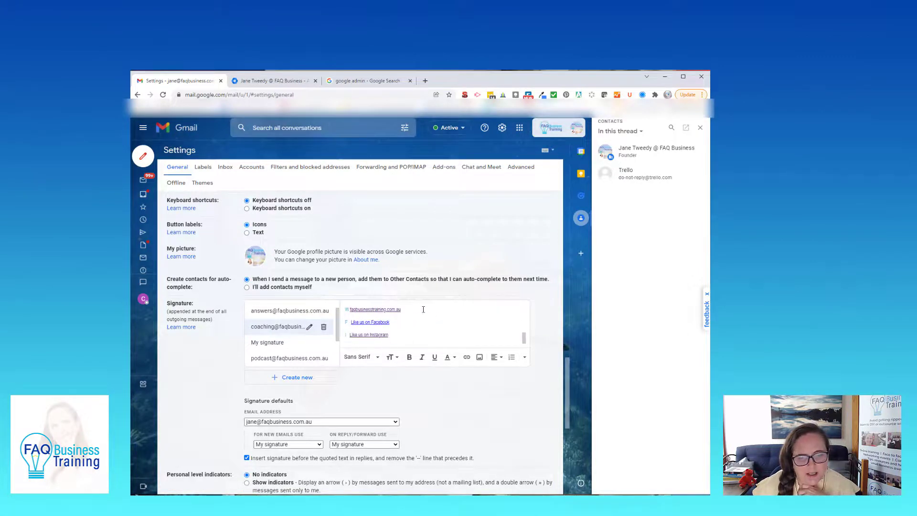
scroll(424, 311, down, 1)
scroll(422, 309, down, 1)
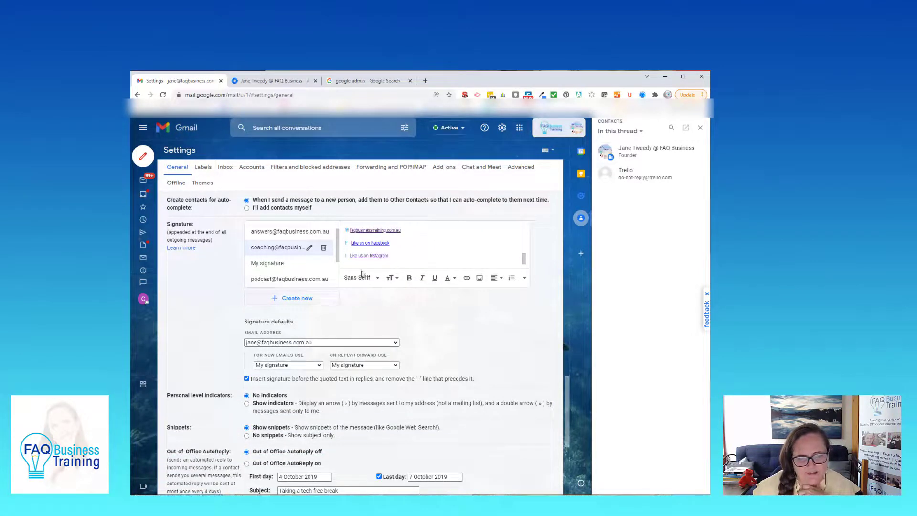
scroll(368, 236, up, 3)
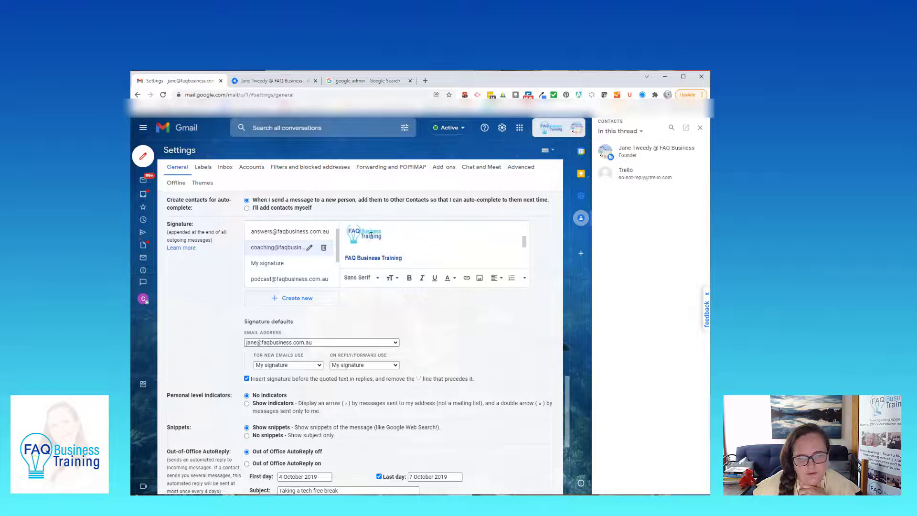
scroll(367, 236, up, 2)
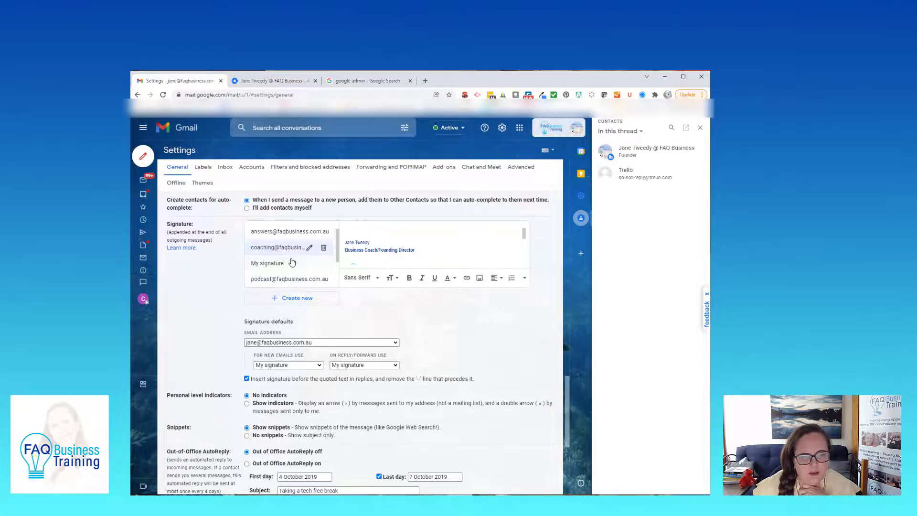
Step: Open the training alias's signature and check the links attached to its LinkedIn, Instagram and Facebook pictures
scroll(292, 261, down, 1)
click(285, 273)
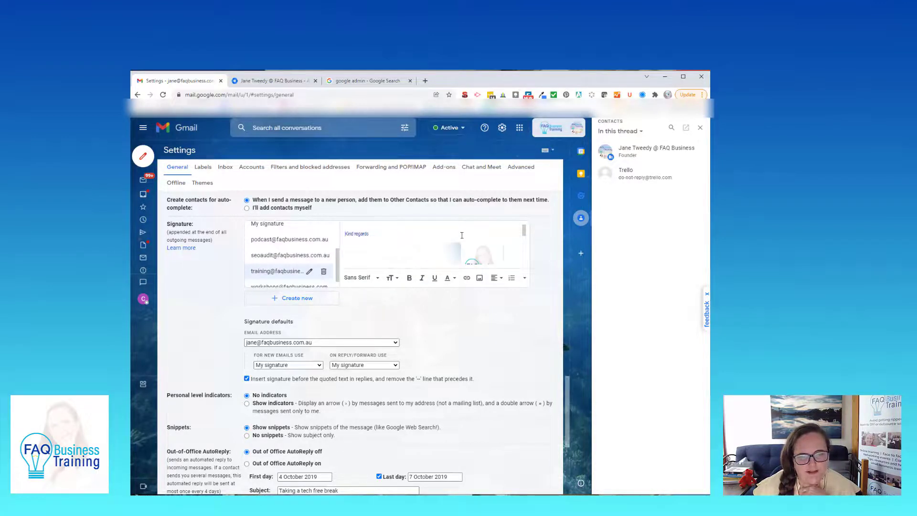
scroll(493, 248, down, 3)
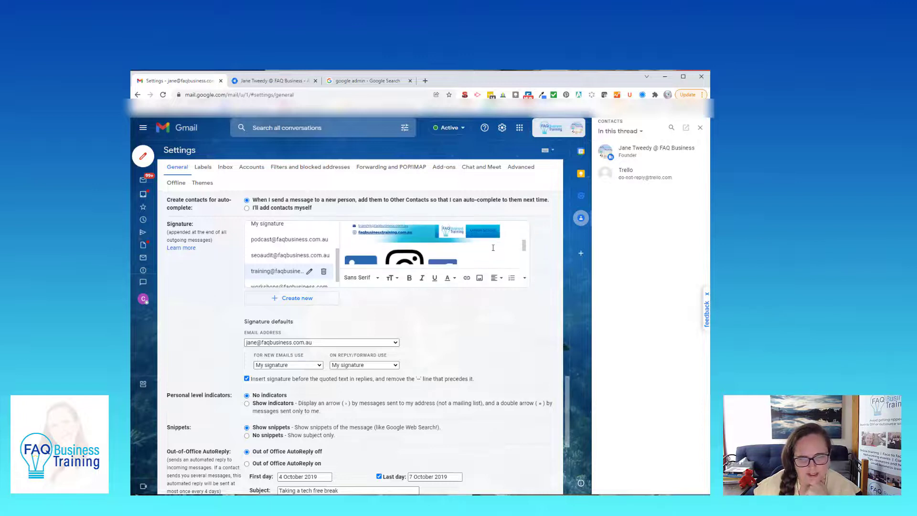
scroll(493, 248, down, 2)
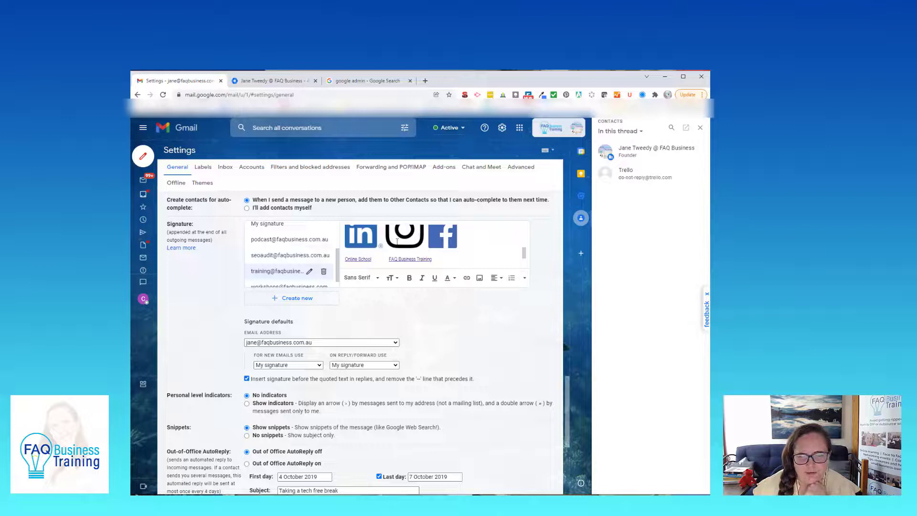
click(361, 238)
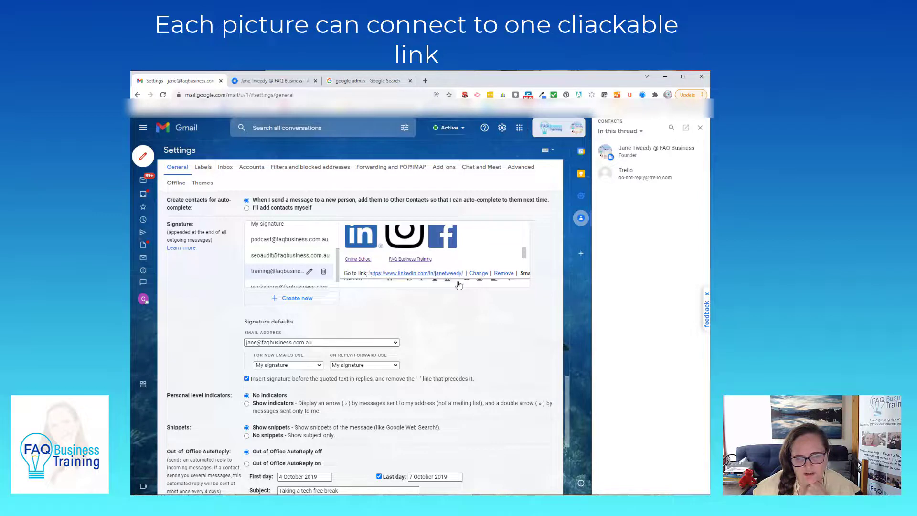
click(414, 239)
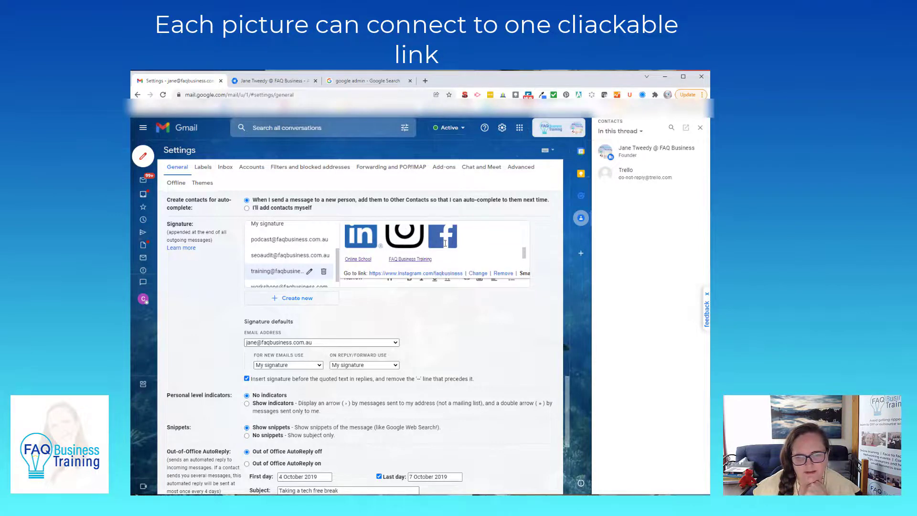
click(444, 239)
scroll(489, 257, up, 2)
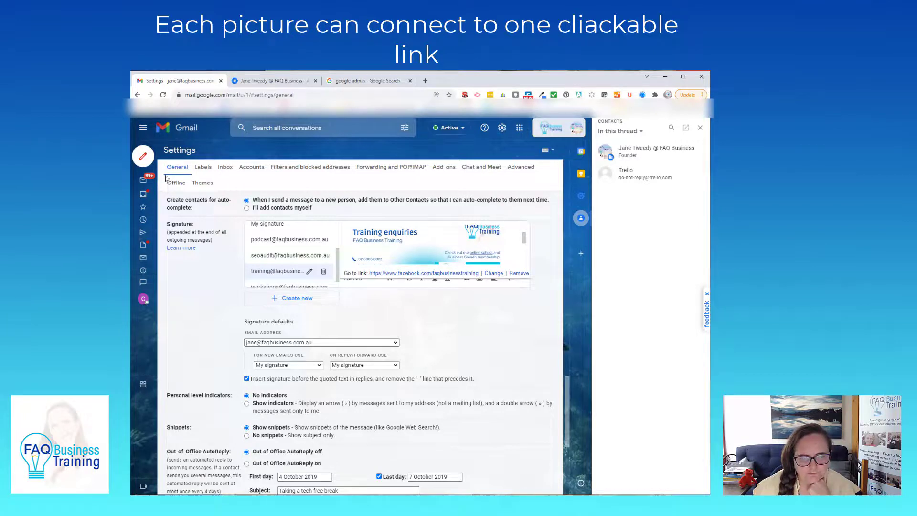
Step: Compose a new message, view the training alias's signature by choosing it as sender, and set the sender back to the primary address
click(142, 156)
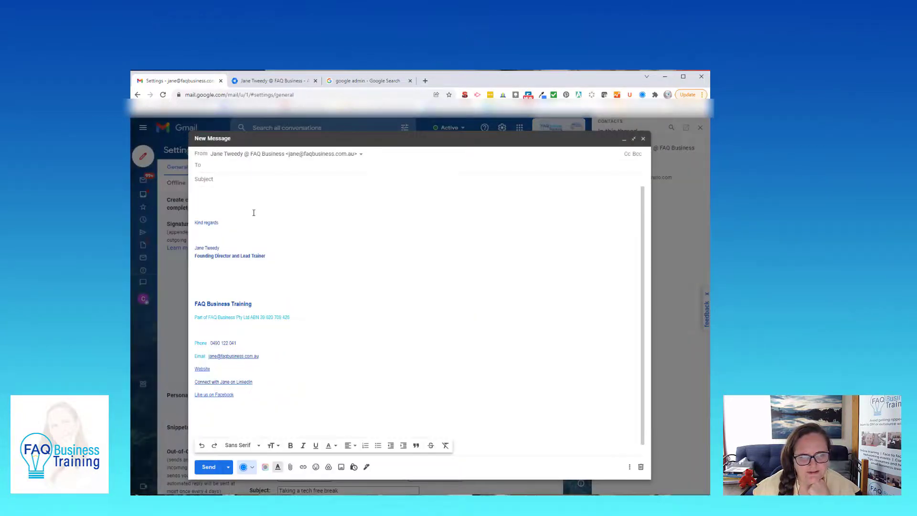
click(322, 155)
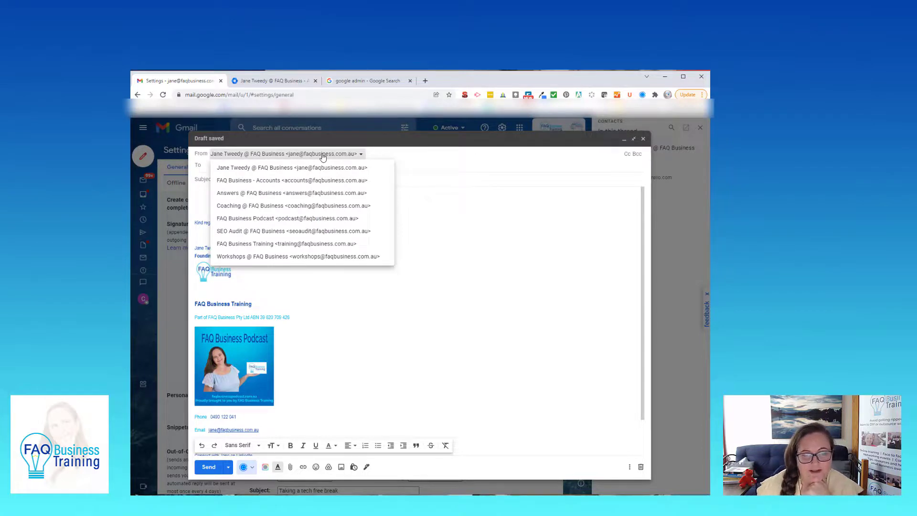
click(326, 244)
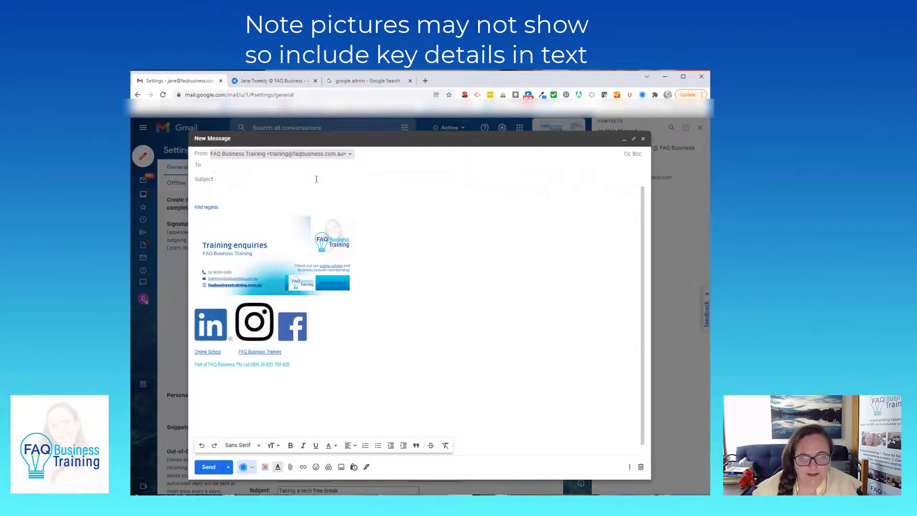
click(316, 154)
click(303, 169)
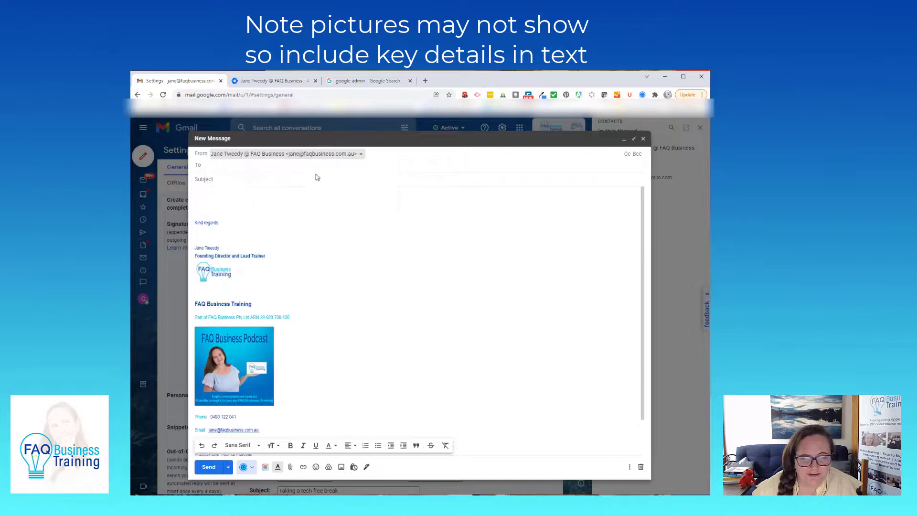
Step: Remove the blank lines above the signature in the message body, and undo the removal
click(250, 223)
key(BackSpace)
key(BackSpace)
key(BackSpace)
key(BackSpace)
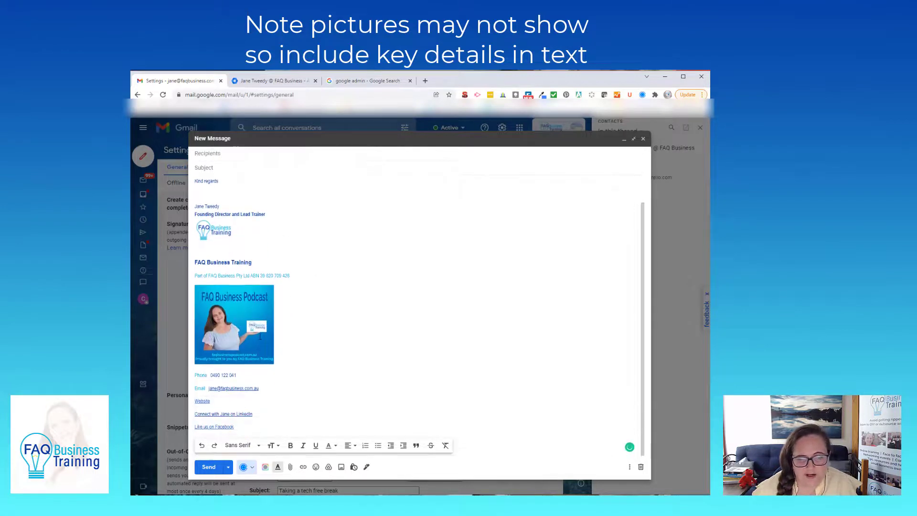
key(ctrl+z)
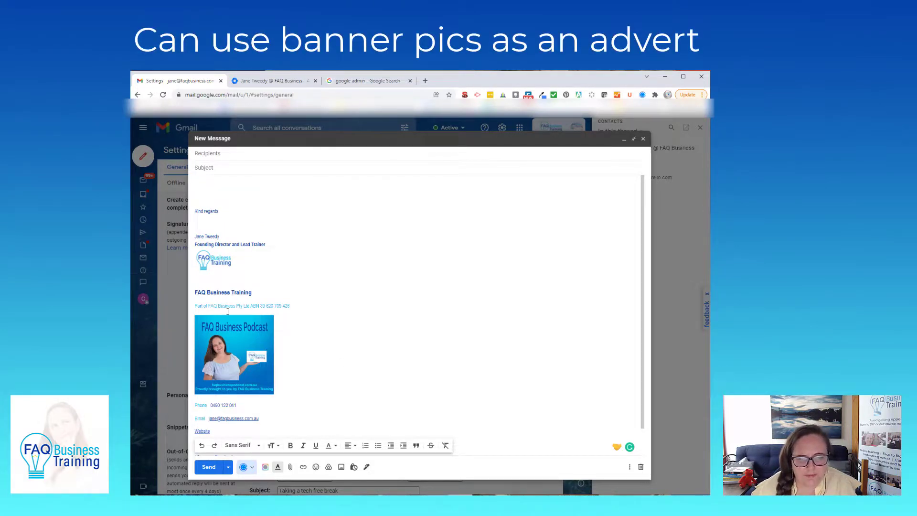
Step: Select the FAQ Business Podcast banner picture in the message's signature, and minimise the message to return to the signature settings
click(232, 344)
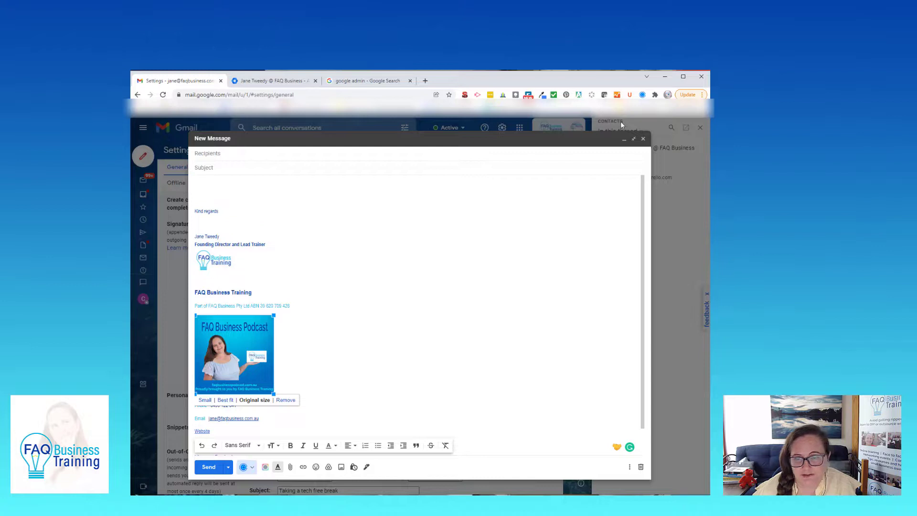
click(624, 140)
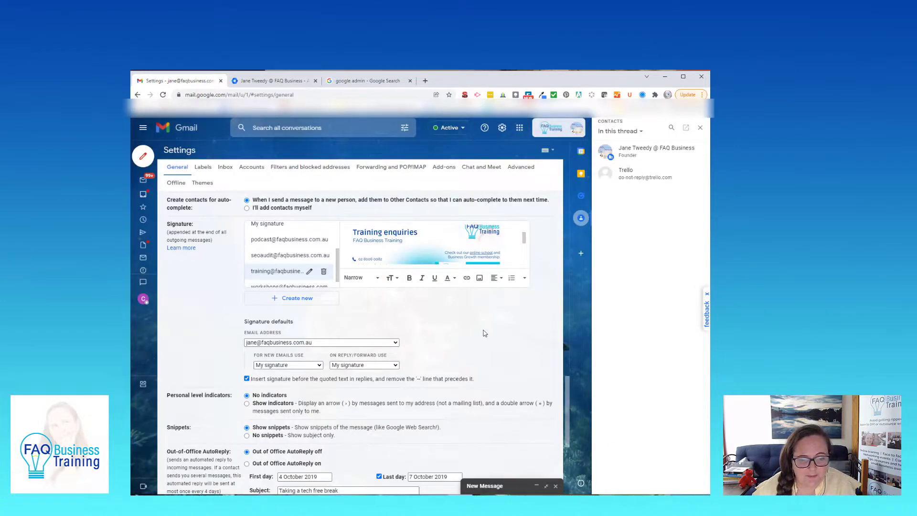
scroll(484, 333, down, 2)
scroll(483, 333, up, 3)
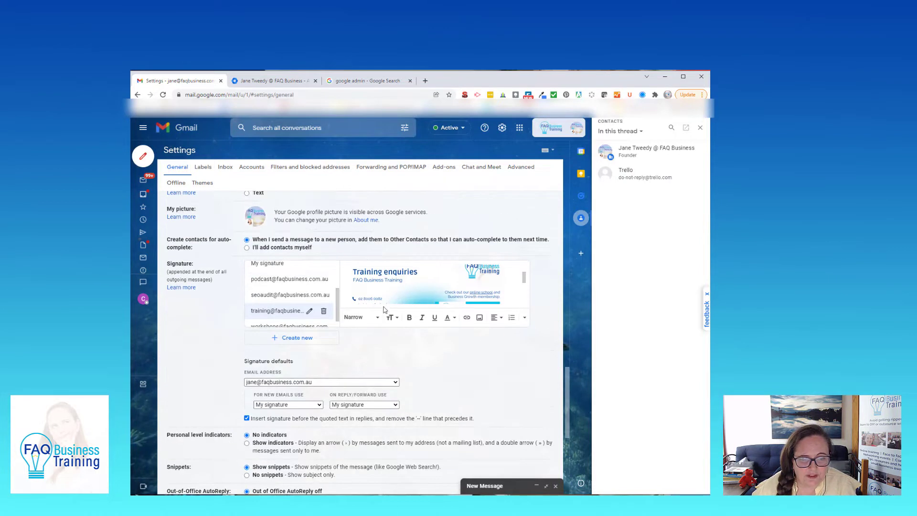